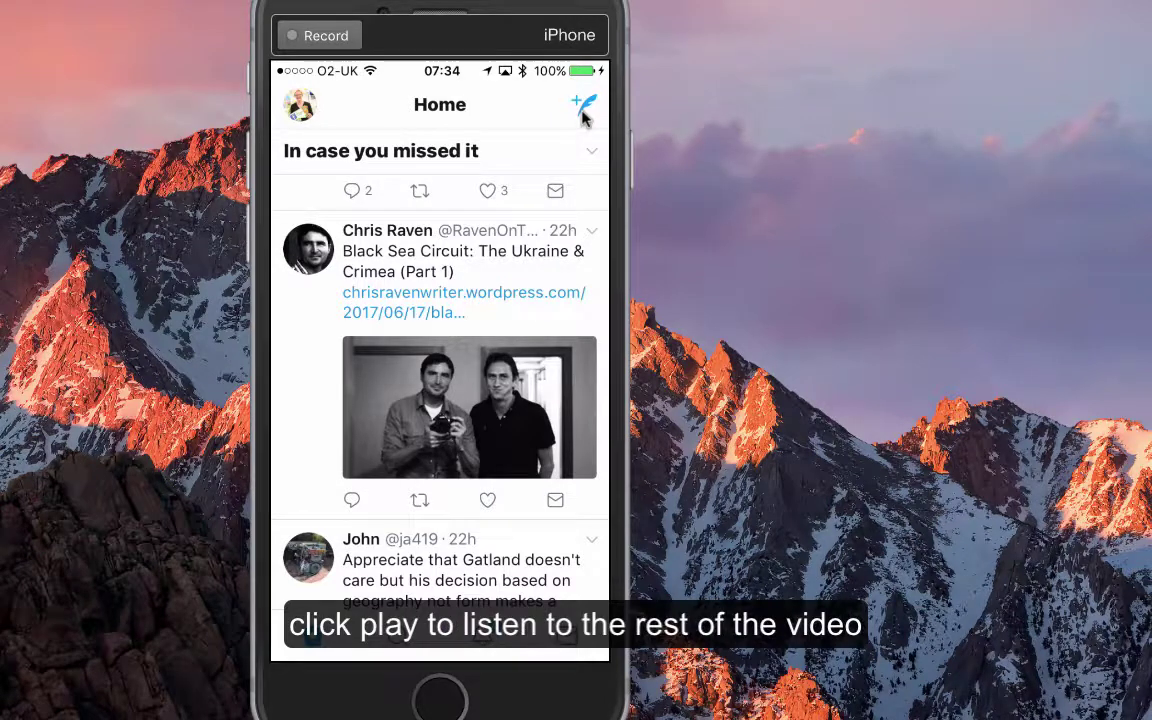
Start a new tweet and look through its poll and location tagging options
click(582, 108)
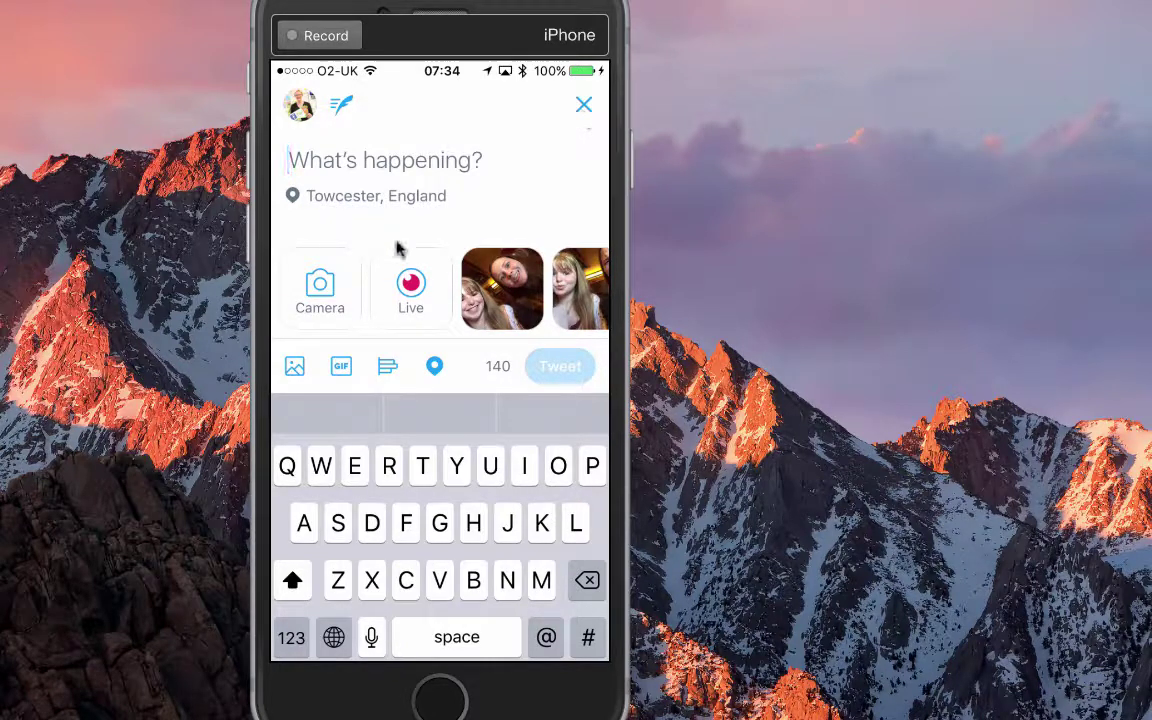
click(388, 367)
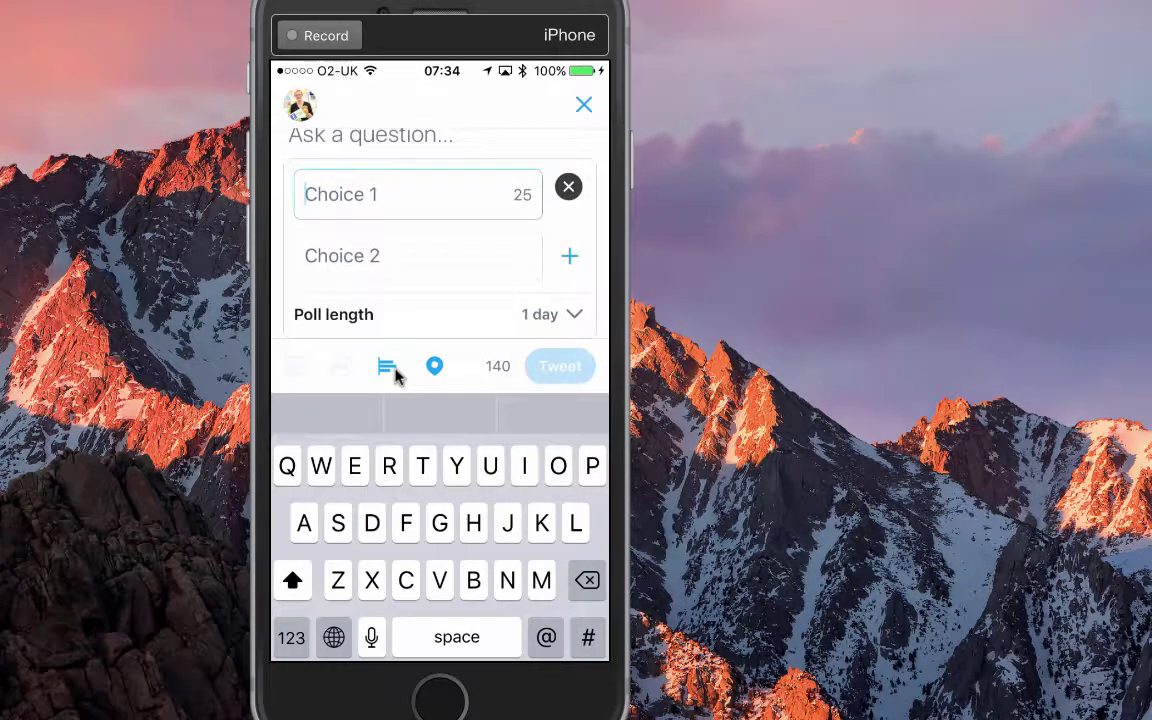
click(397, 372)
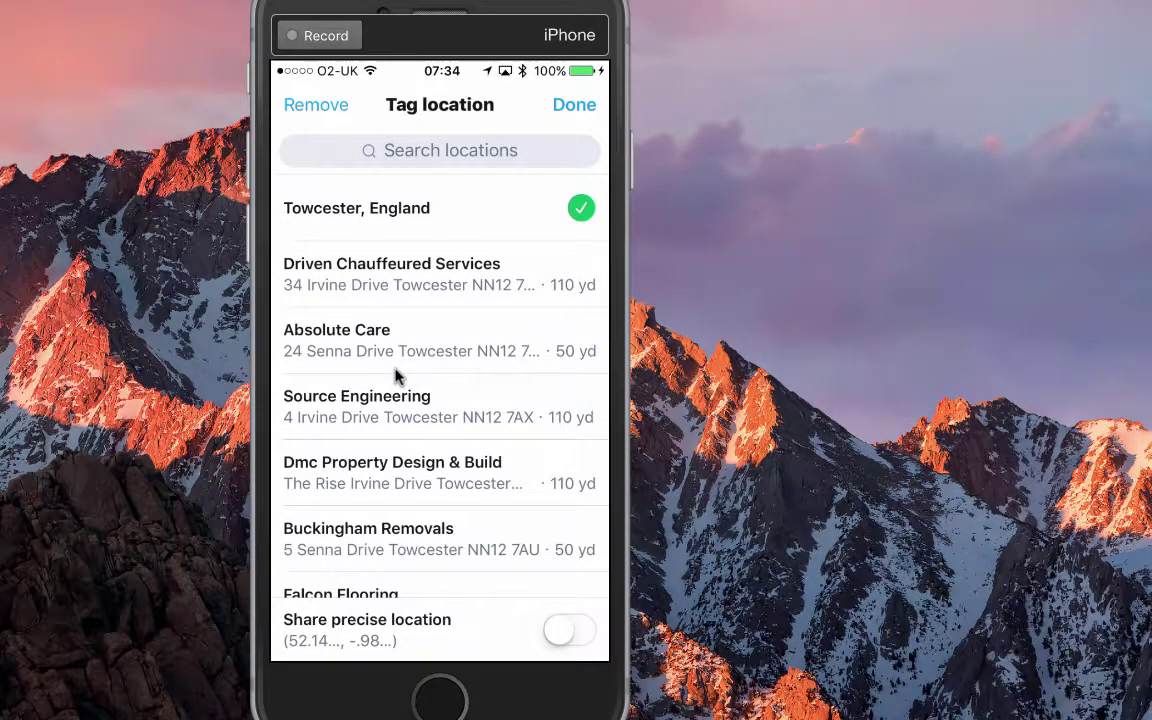
scroll(397, 375, down, 5)
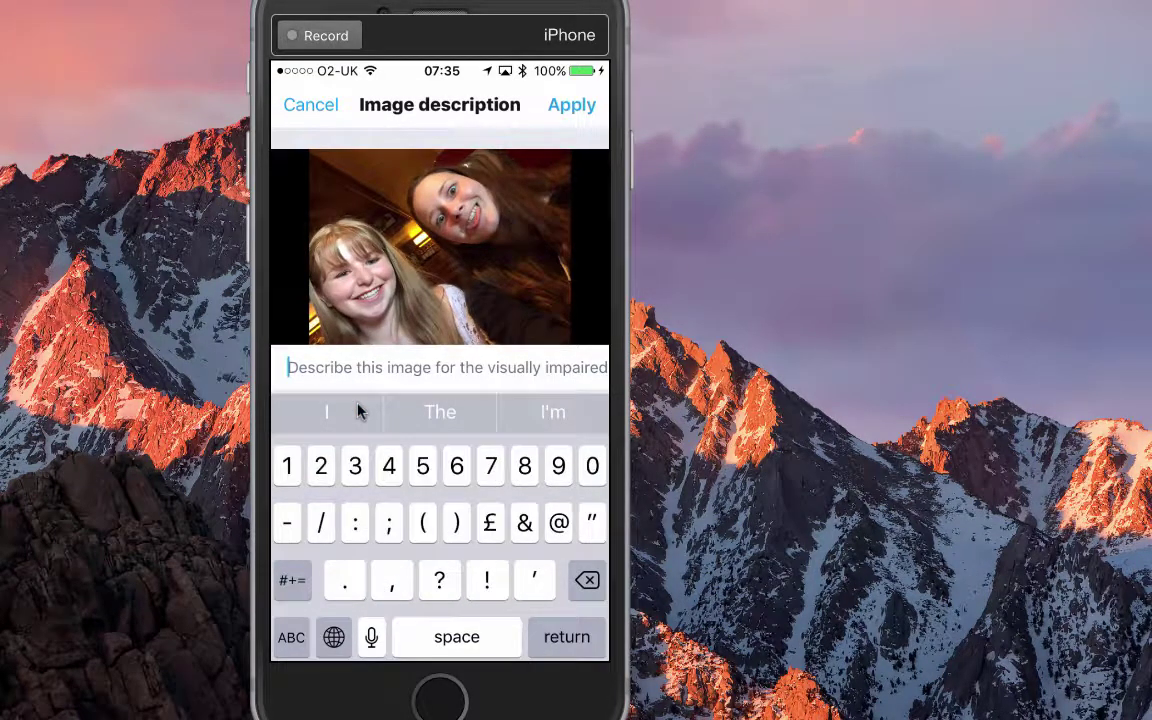
Enter "420 extra" as the image description for the photo attached to the tweet
text(420)
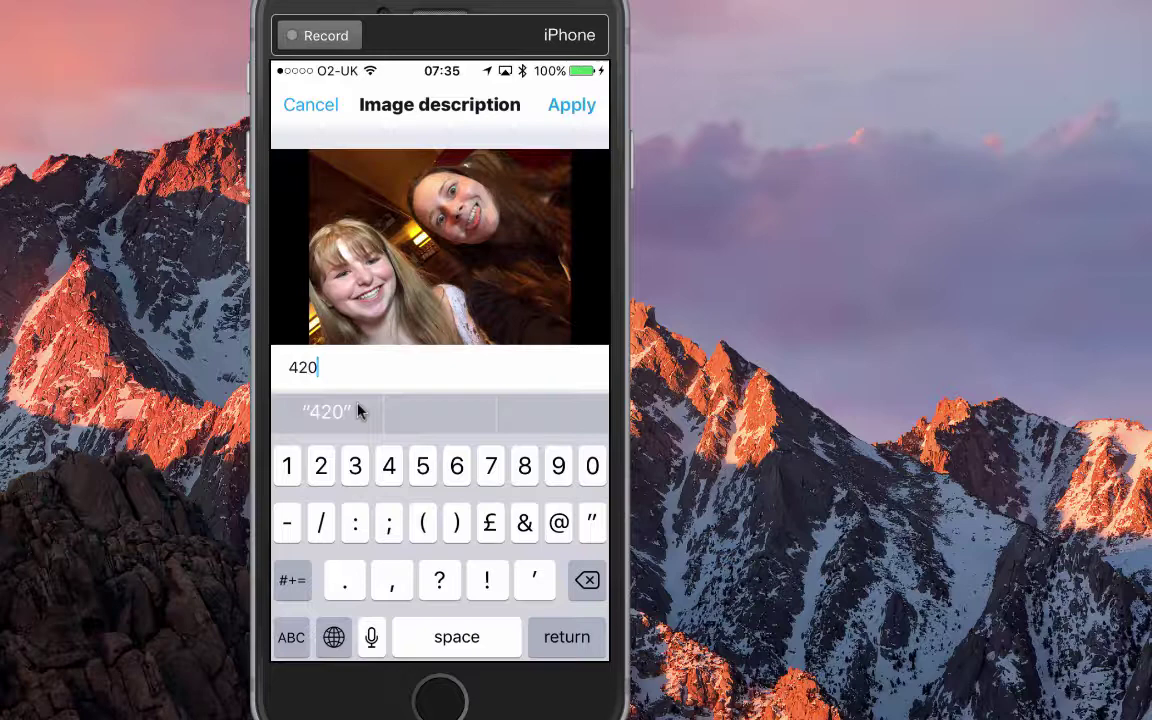
text( extra)
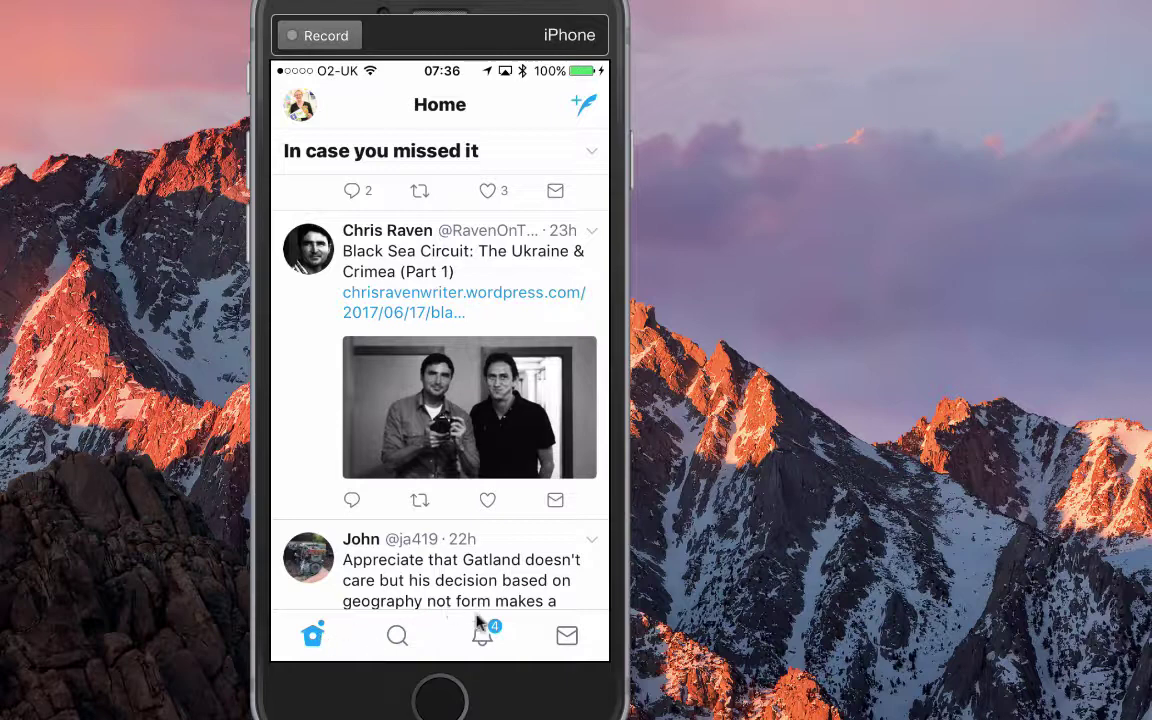
Browse the United Kingdom trends, Today's Moments and Explore categories, and open the notifications
click(399, 644)
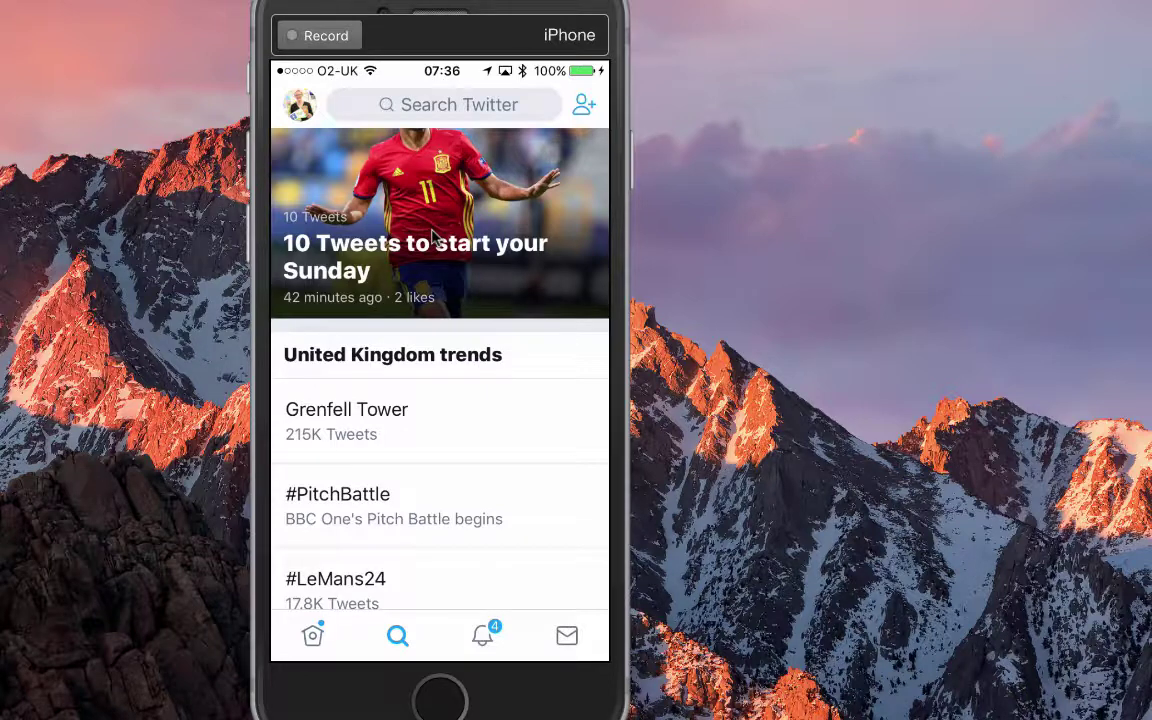
scroll(432, 237, down, 5)
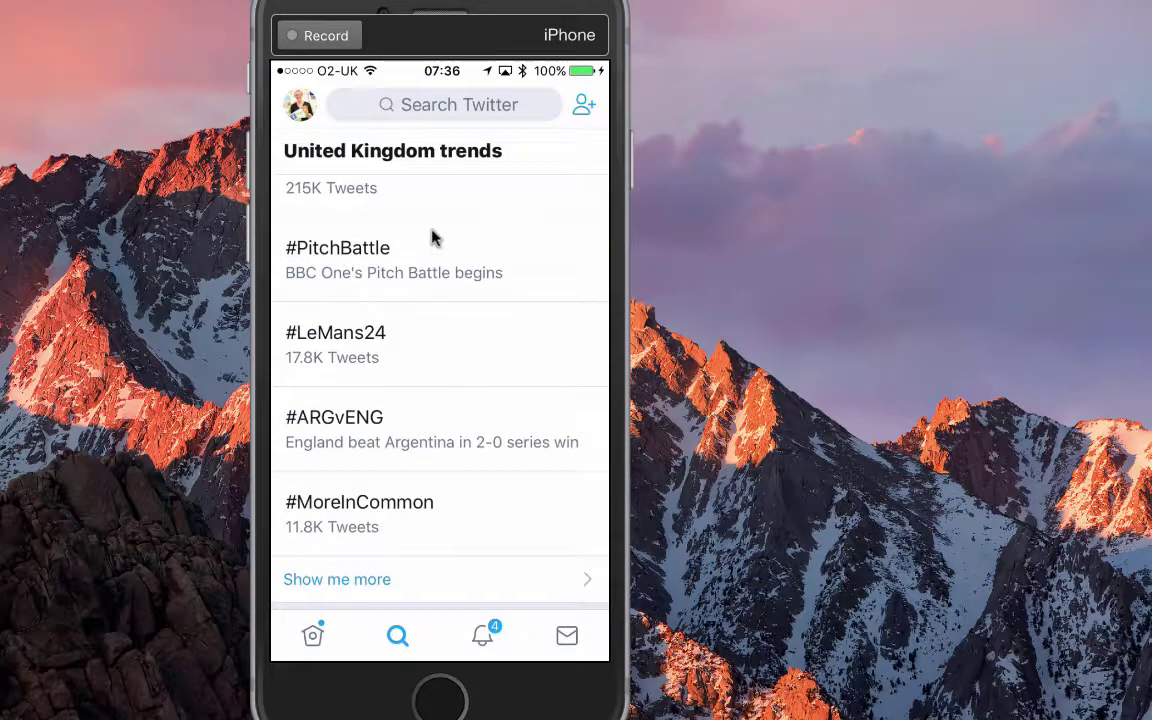
scroll(432, 237, up, 4)
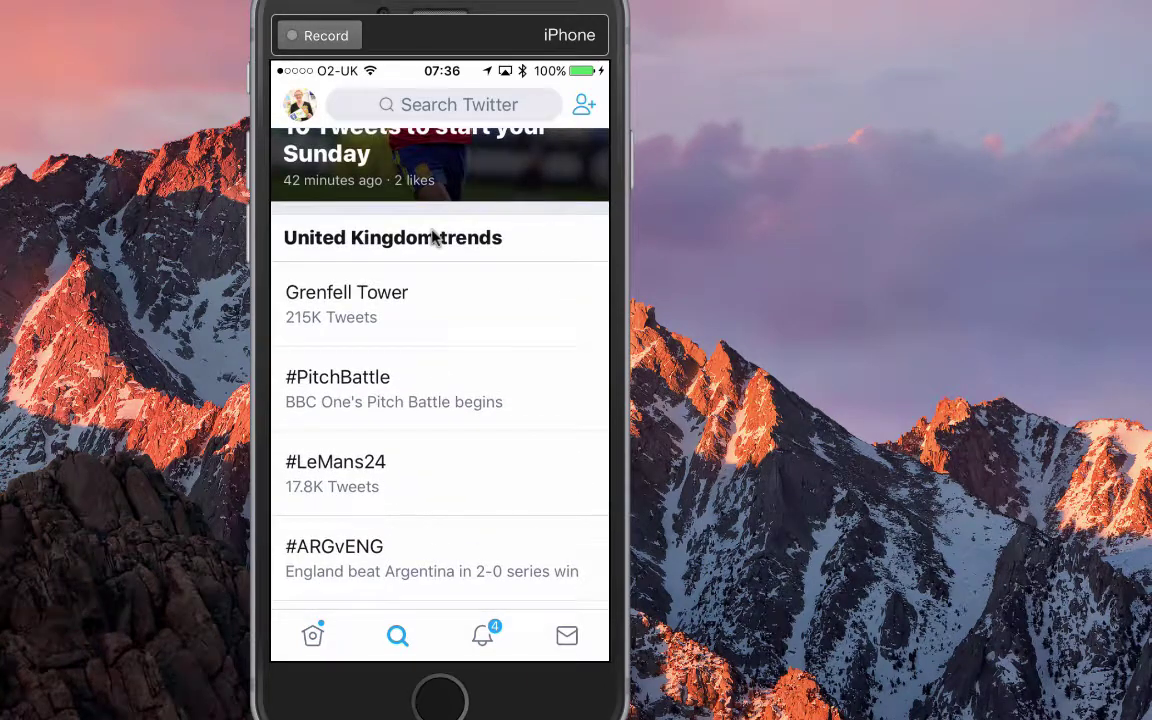
scroll(432, 237, down, 2)
scroll(432, 237, up, 1)
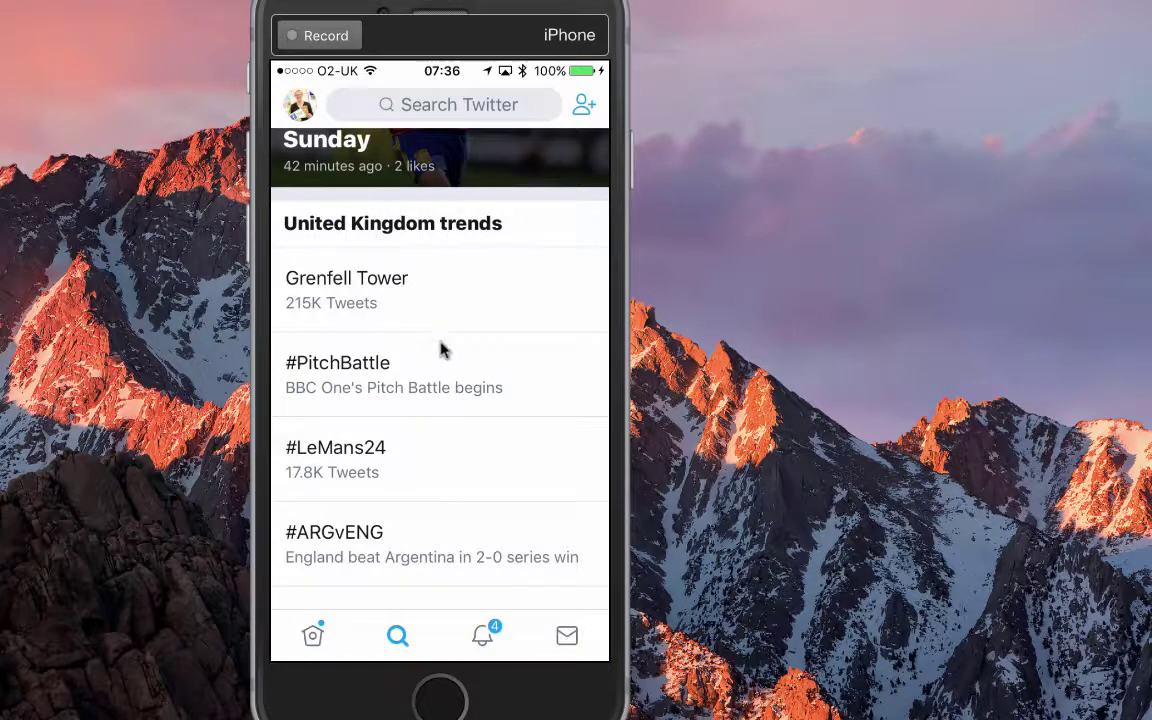
scroll(444, 350, down, 10)
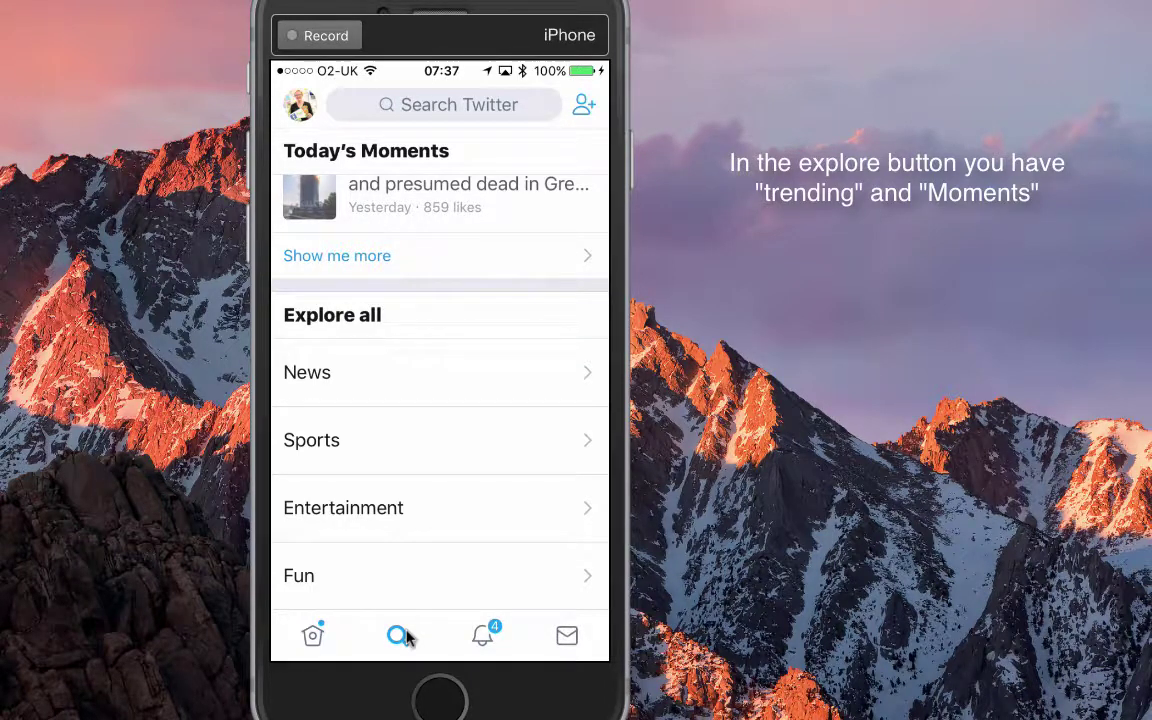
click(482, 650)
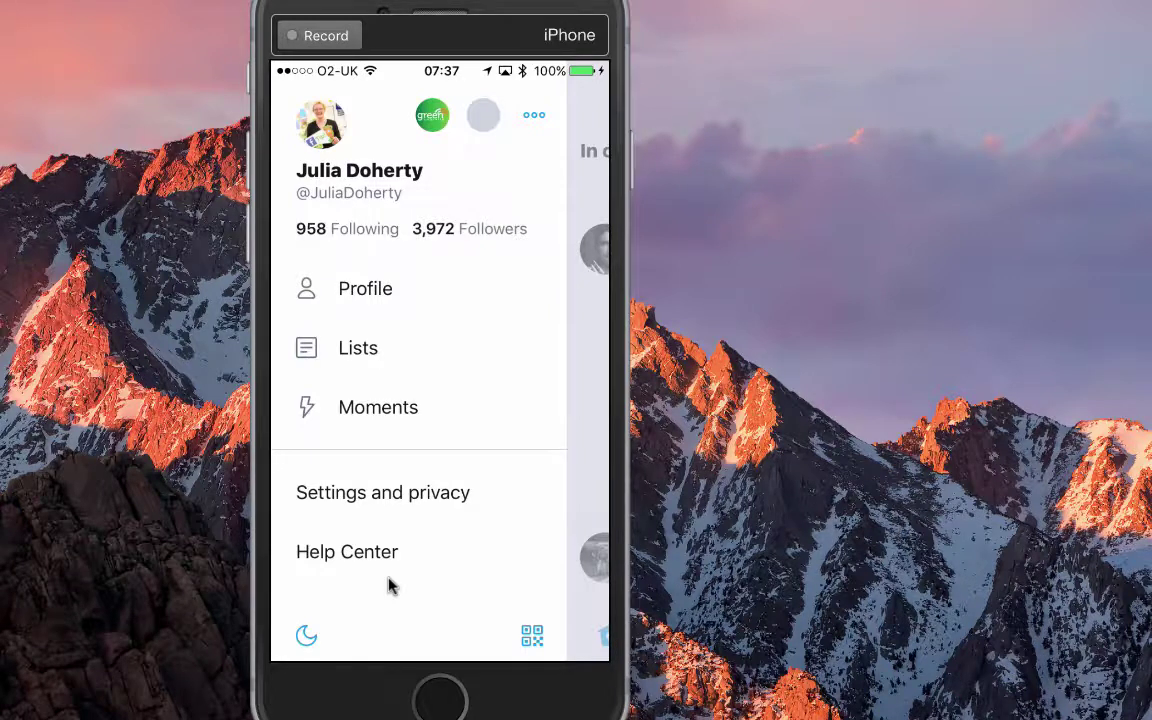
Switch between the linked accounts, including Green Umbrella, to view each one
click(430, 117)
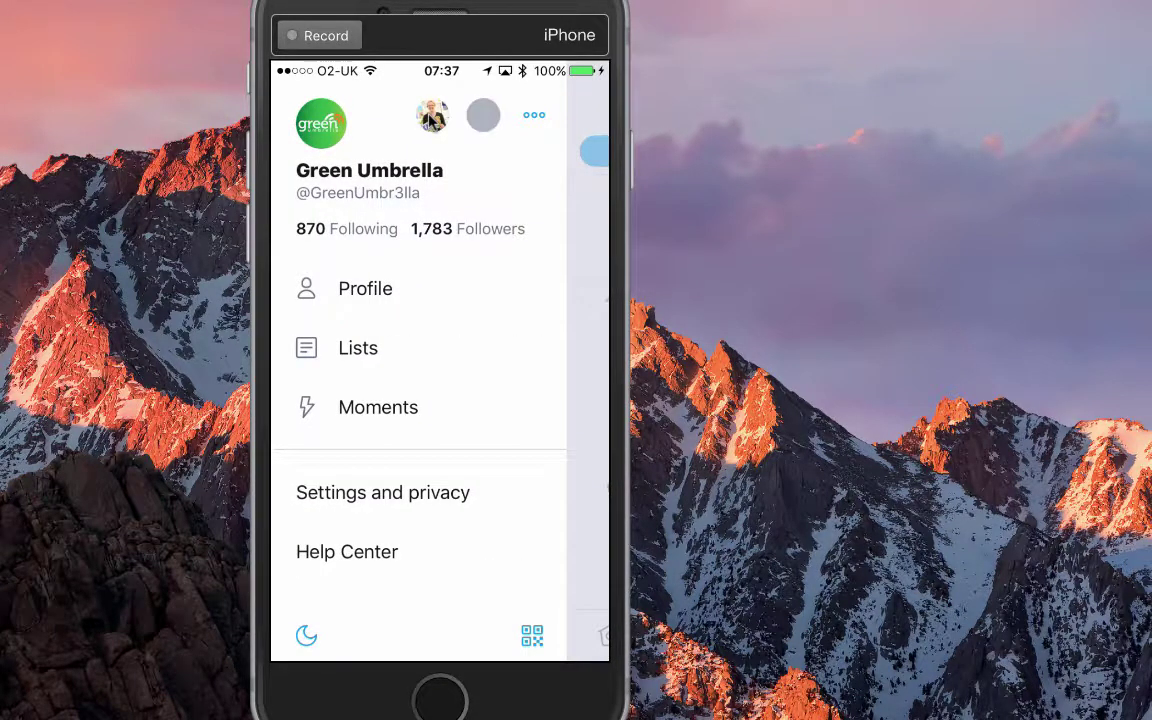
click(432, 117)
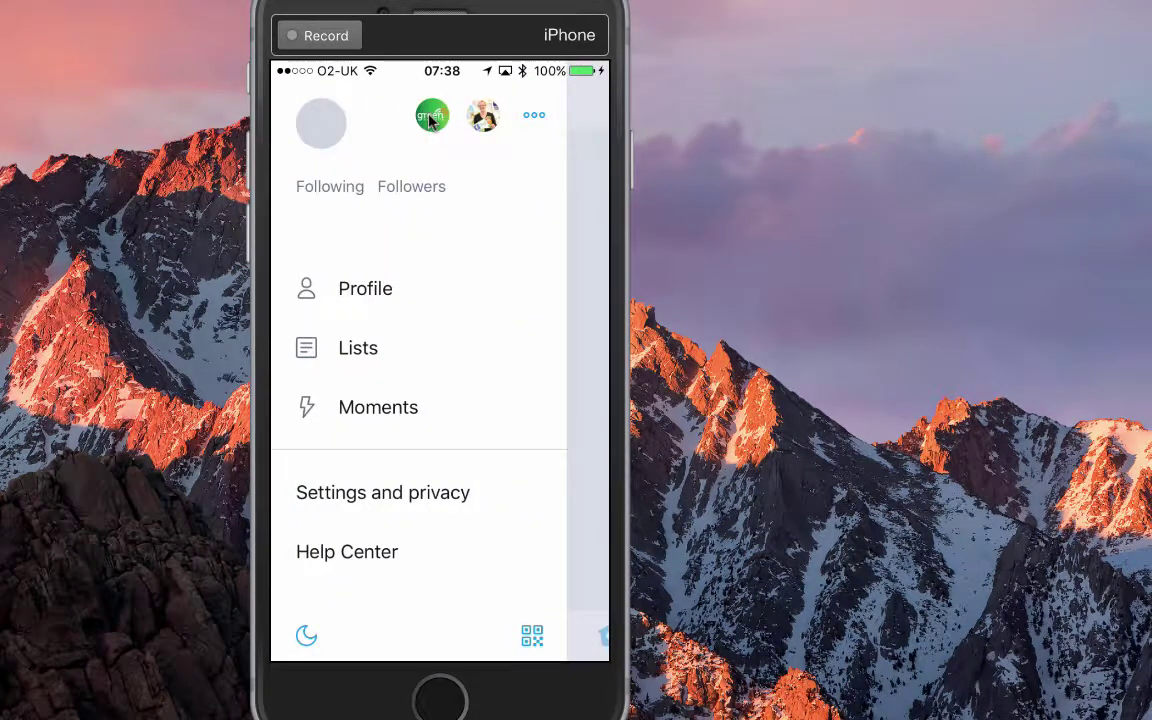
click(432, 117)
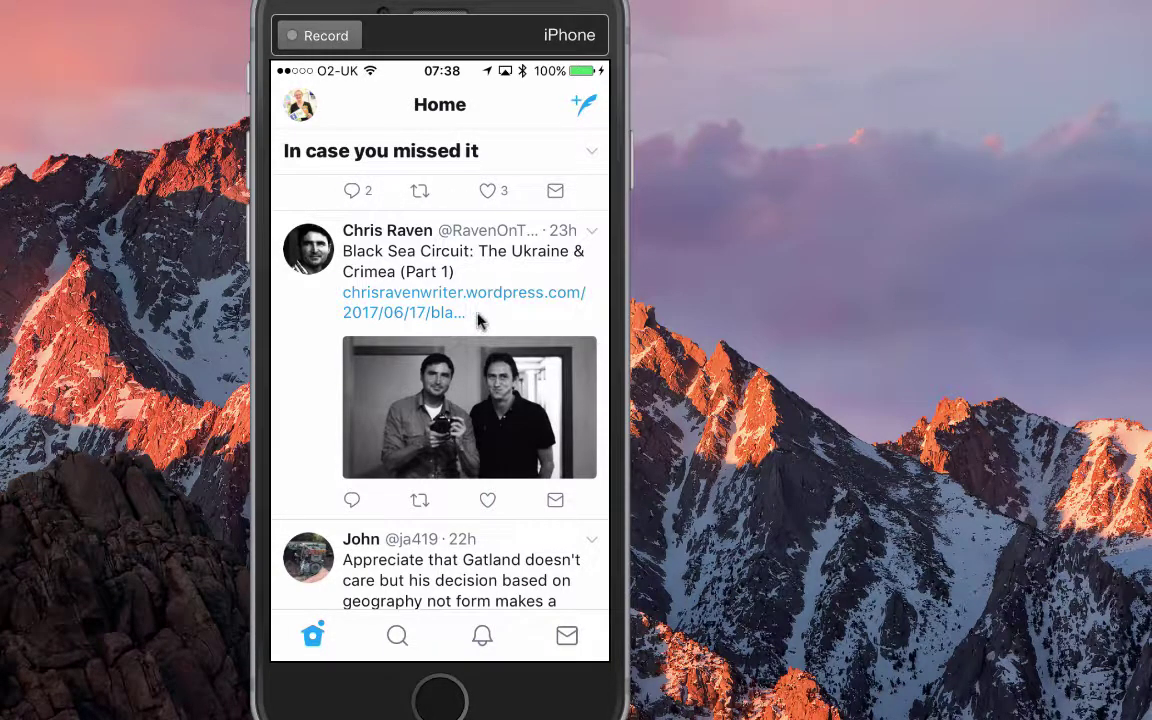
Browse the home timeline past the "In case you missed it" tweets
scroll(478, 320, down, 5)
scroll(478, 320, down, 5)
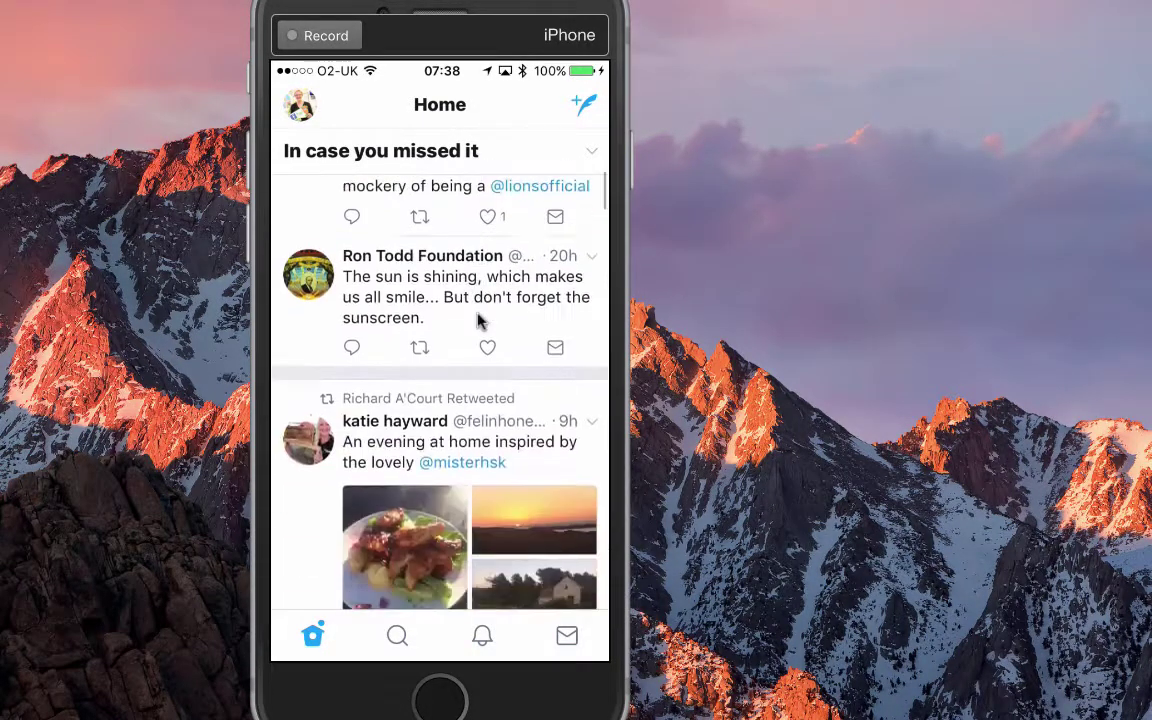
scroll(478, 320, down, 3)
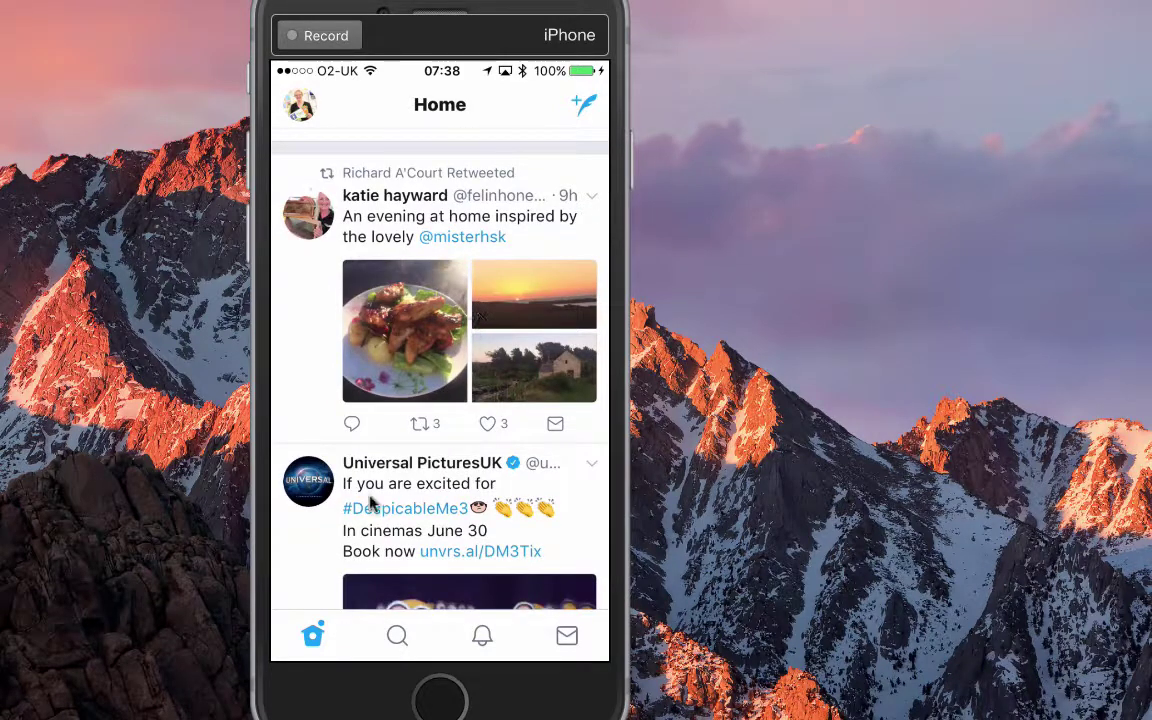
Open the account's "Top Recruit Peeps!" list and browse its tweets
click(335, 357)
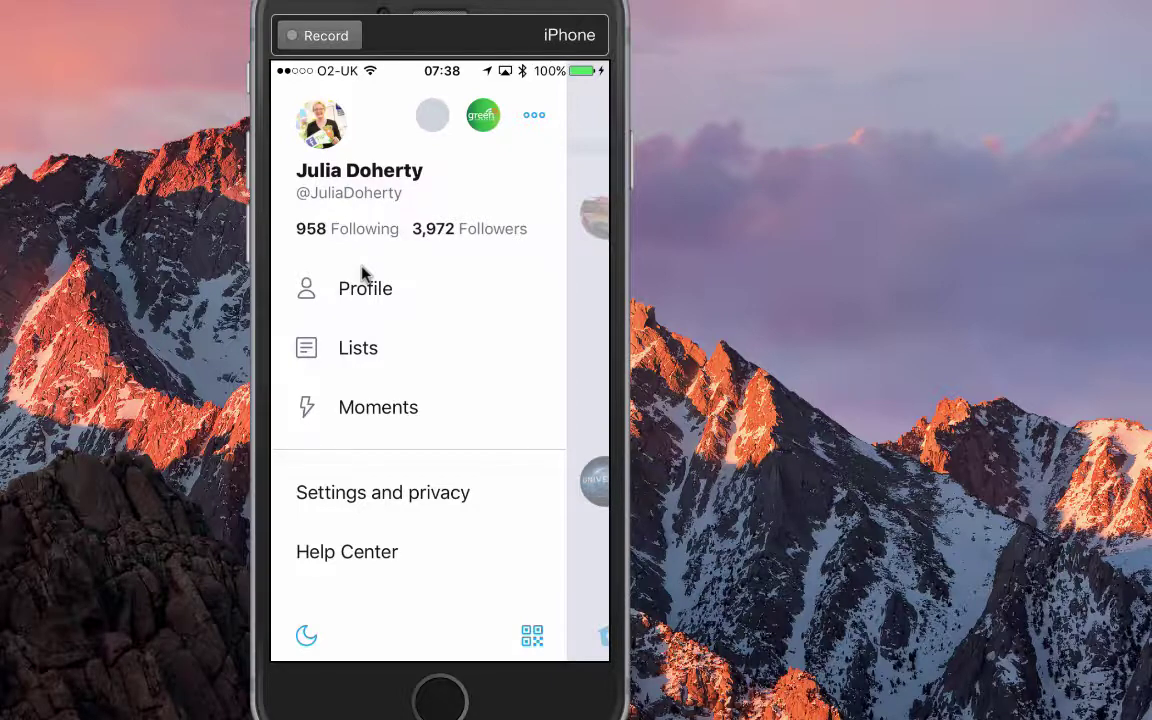
click(415, 360)
scroll(415, 360, down, 10)
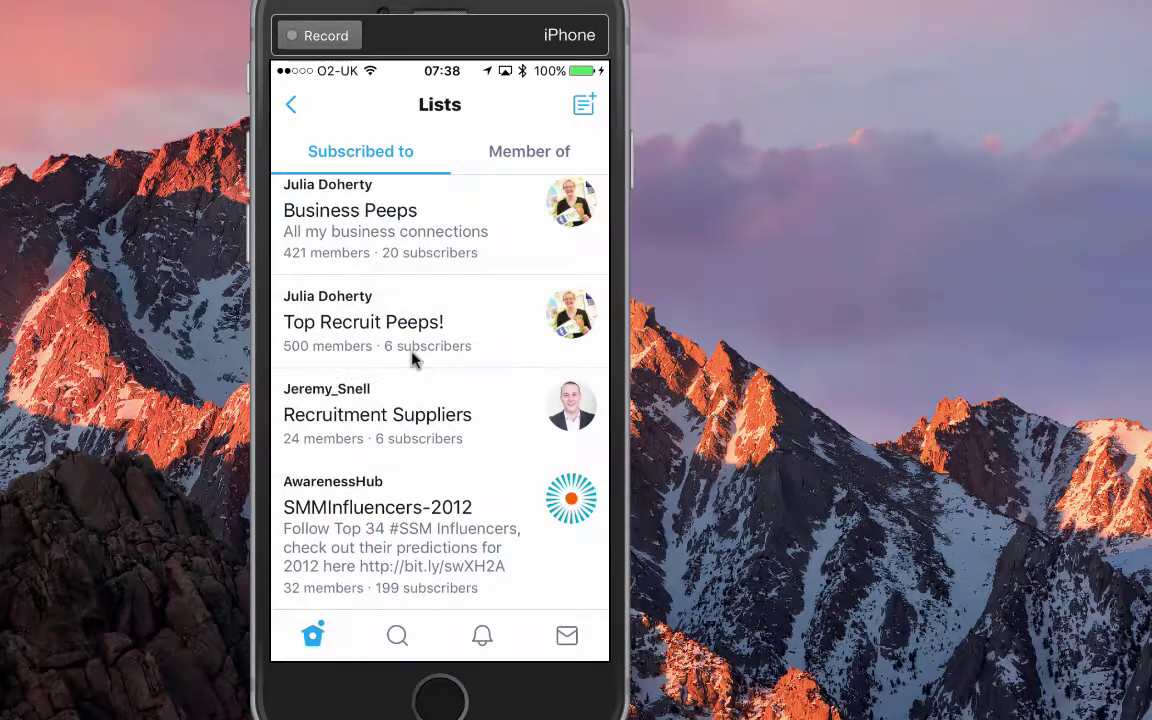
click(415, 360)
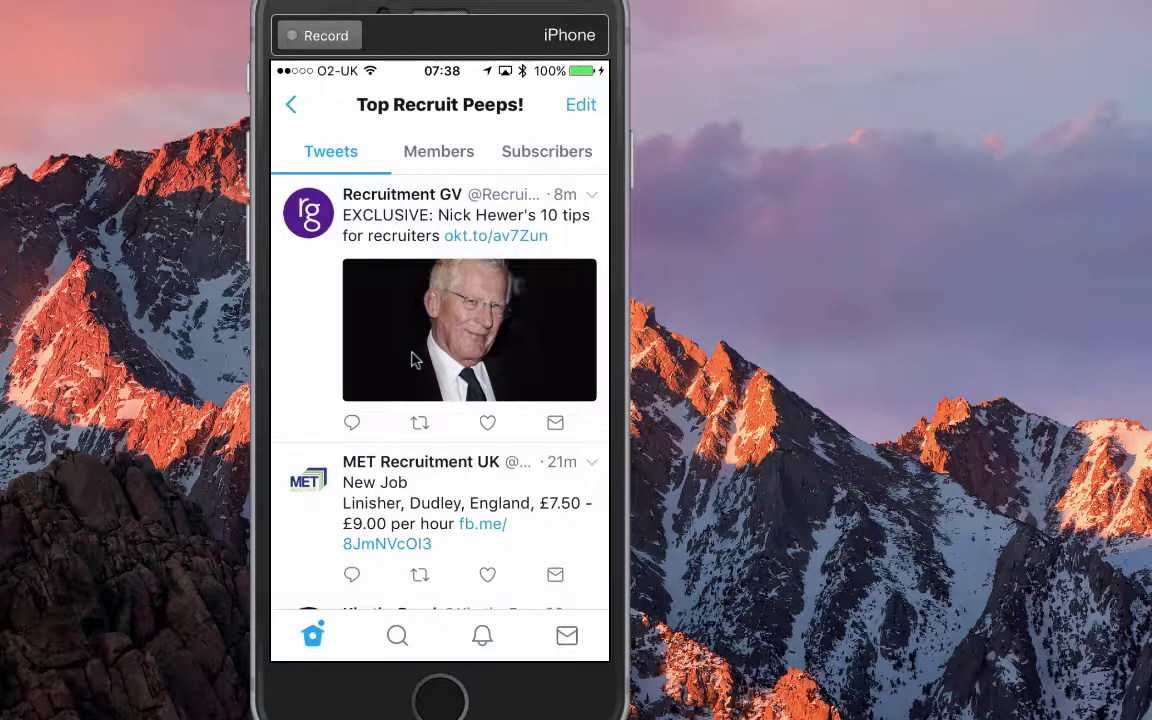
scroll(415, 360, down, 10)
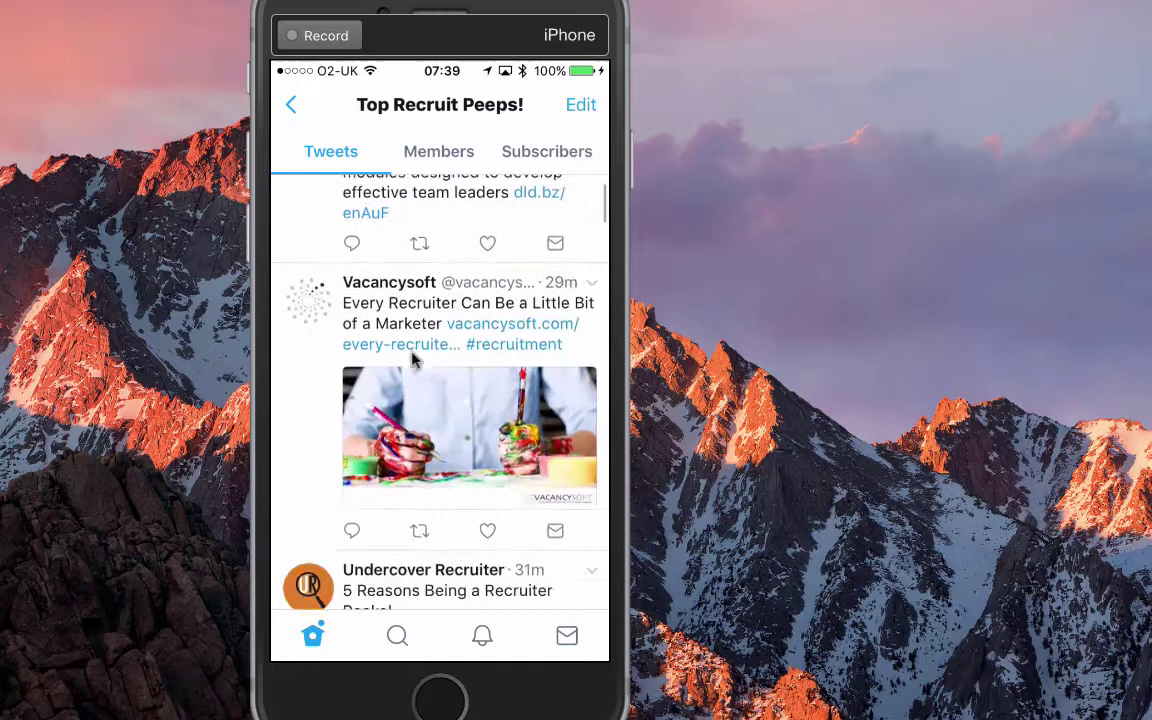
scroll(415, 360, down, 10)
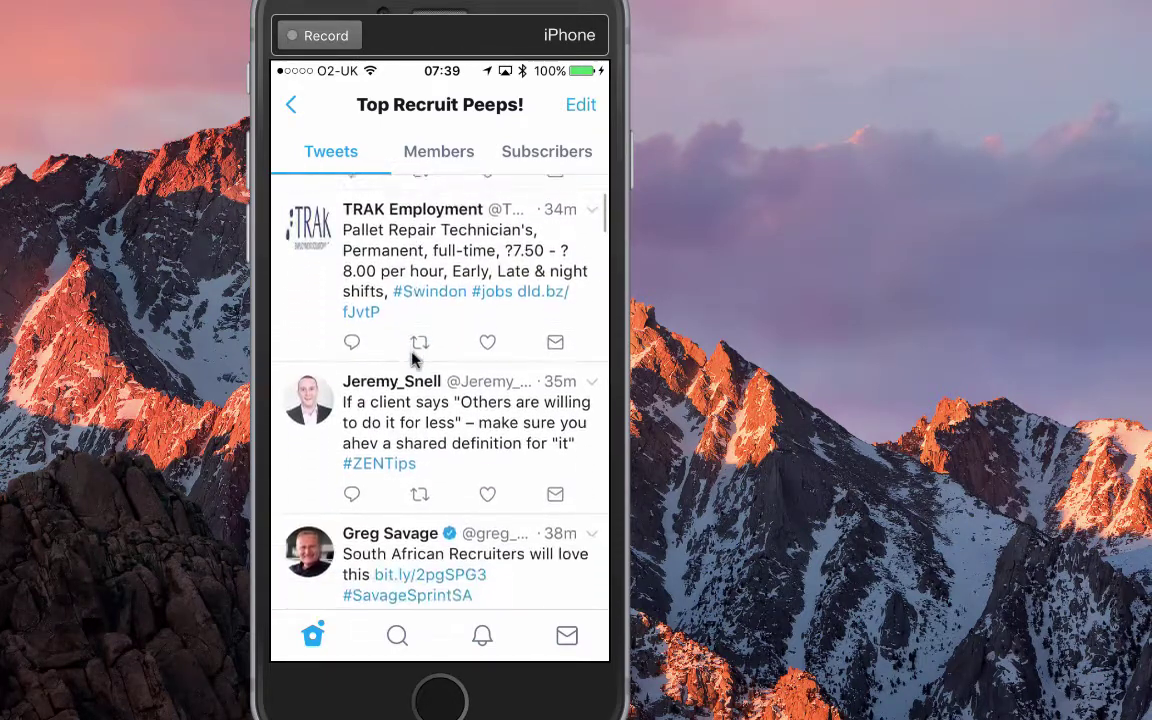
scroll(412, 353, down, 2)
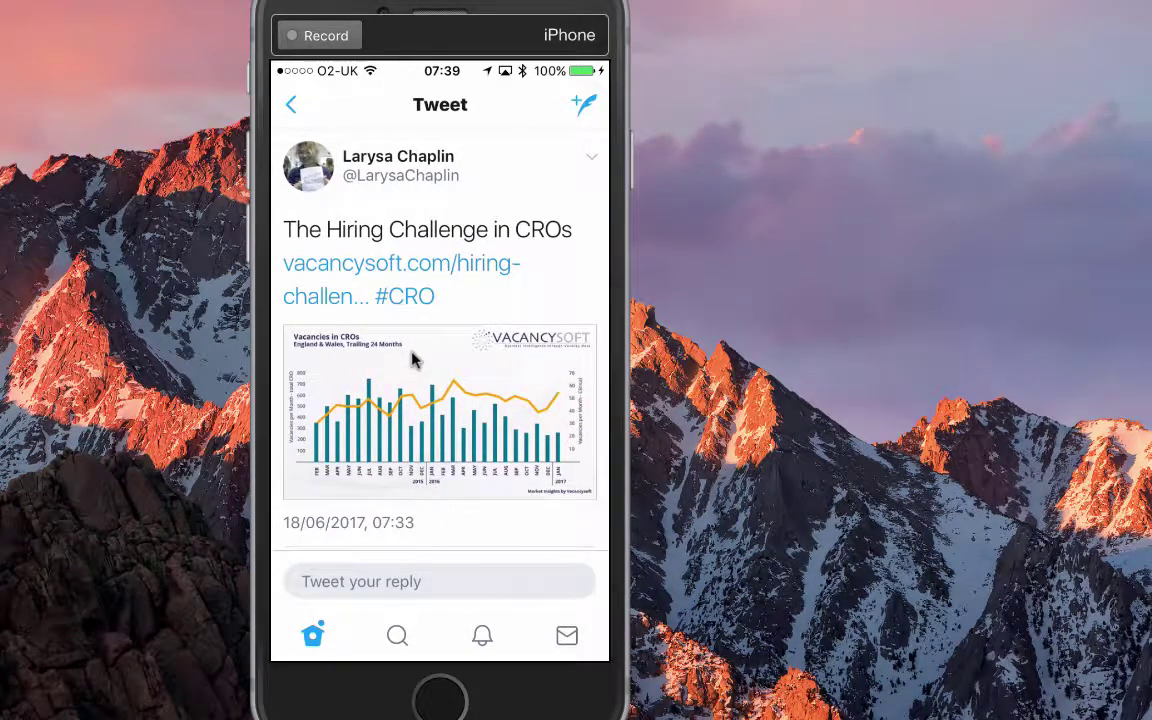
Open the tweet author's profile and look through the lists available for adding or removing them
click(590, 160)
click(587, 180)
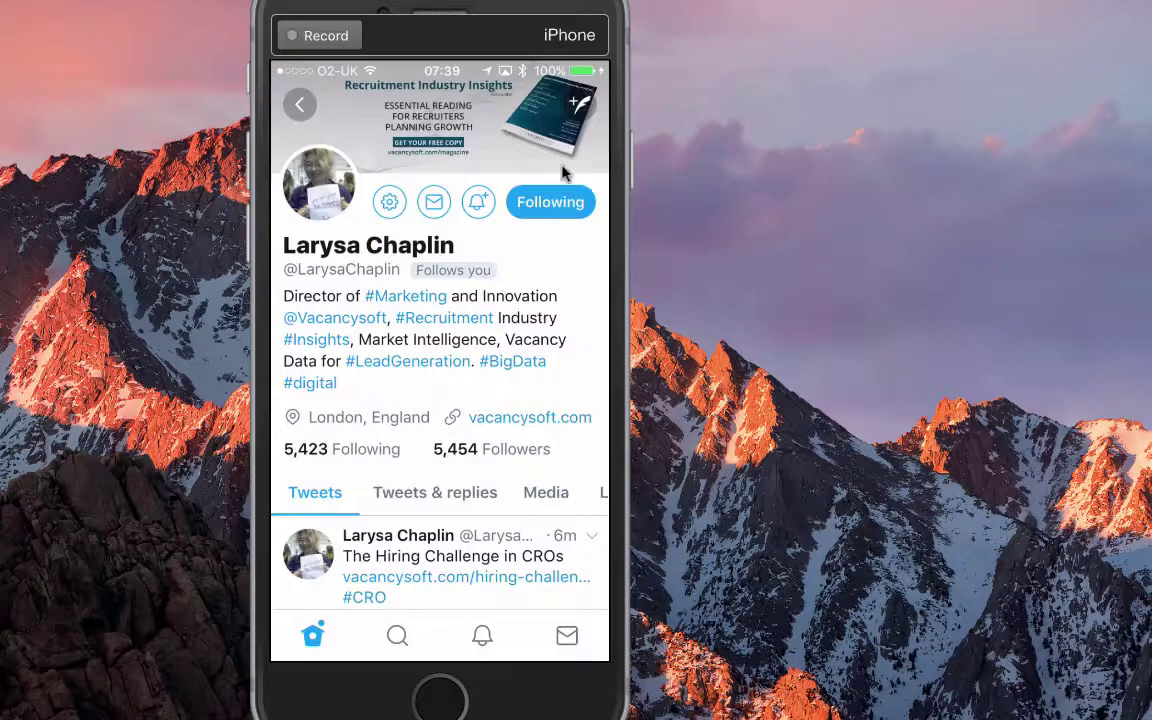
click(395, 228)
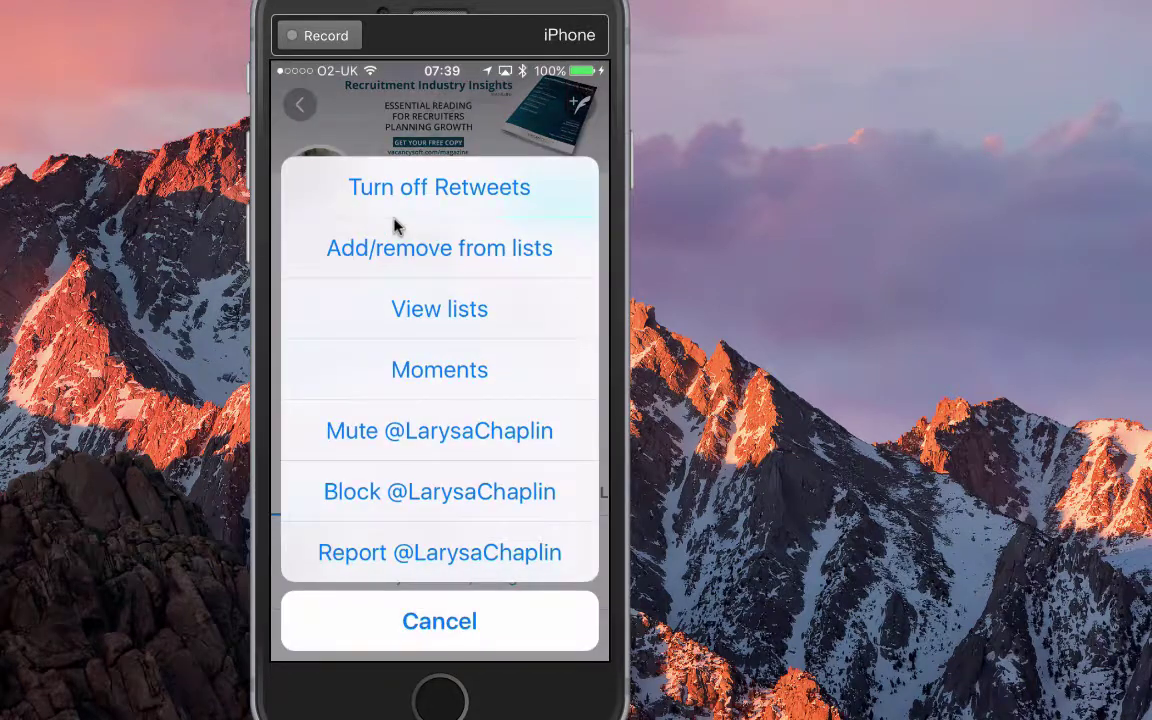
click(395, 227)
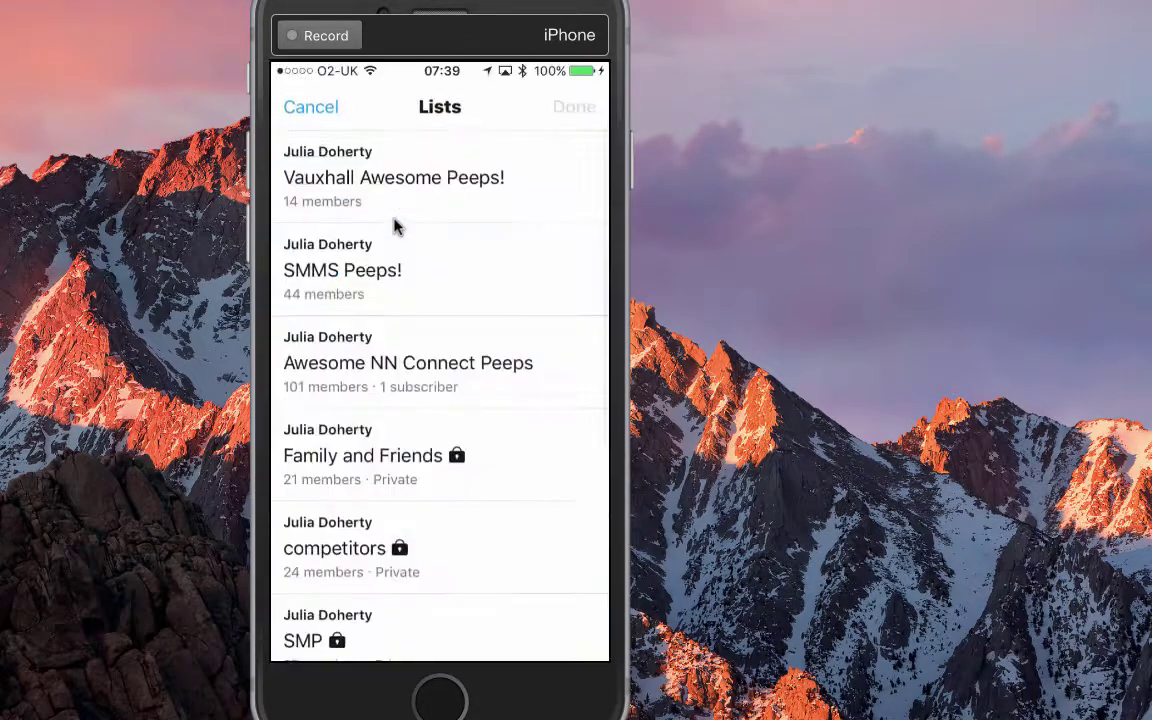
scroll(395, 227, down, 5)
scroll(395, 226, up, 5)
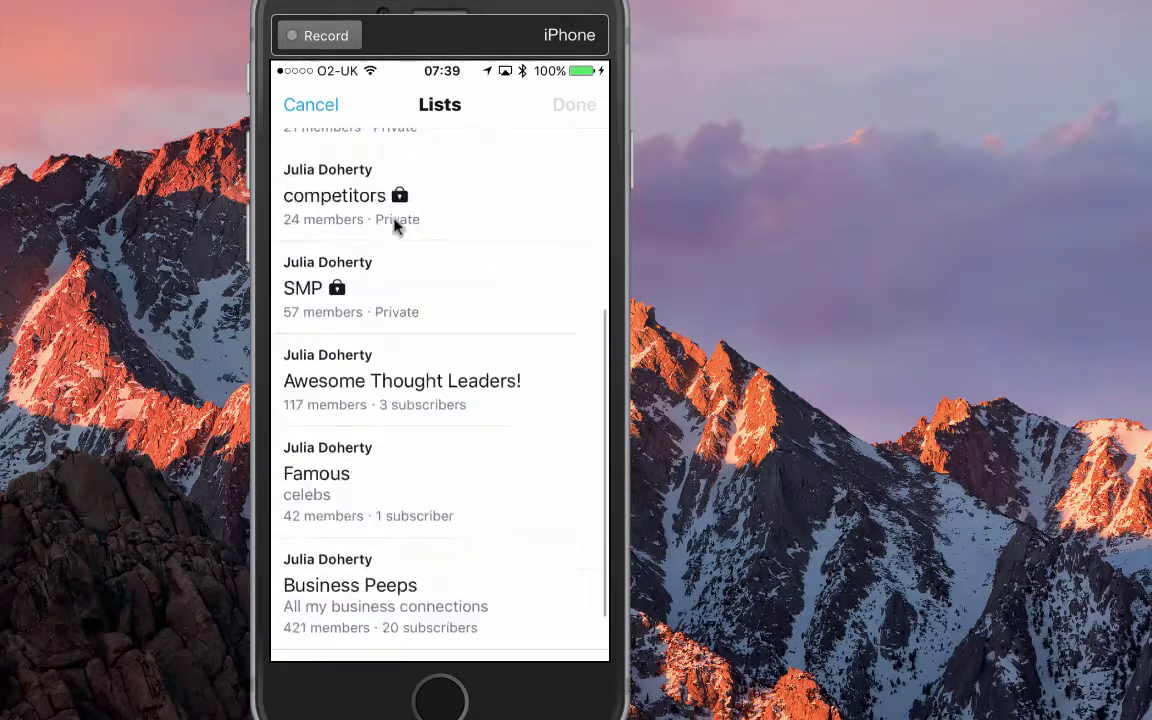